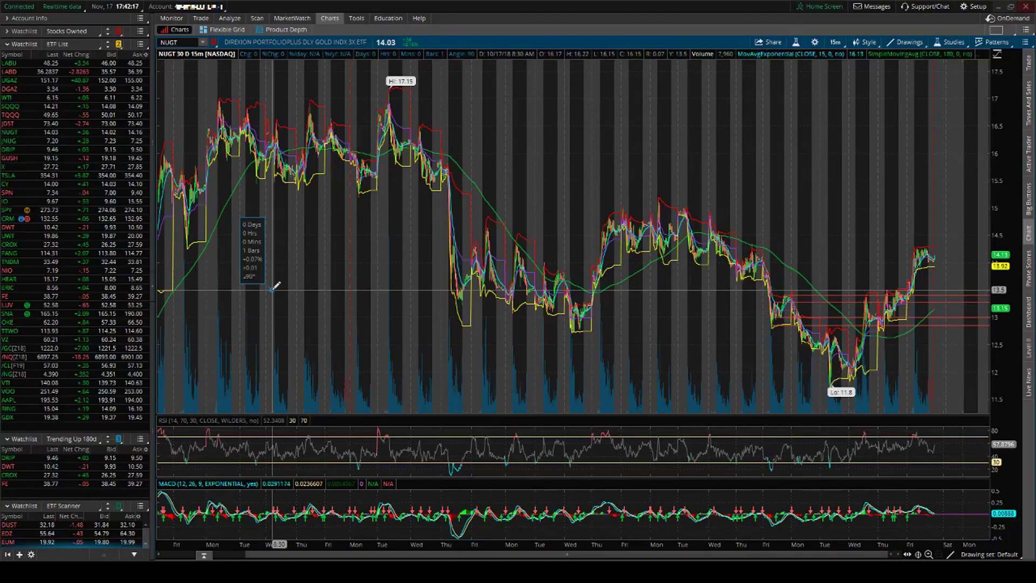
# Cancel the unfinished measurement on the thinkorswim NUGT chart with Esc
pyautogui.press('Escape')
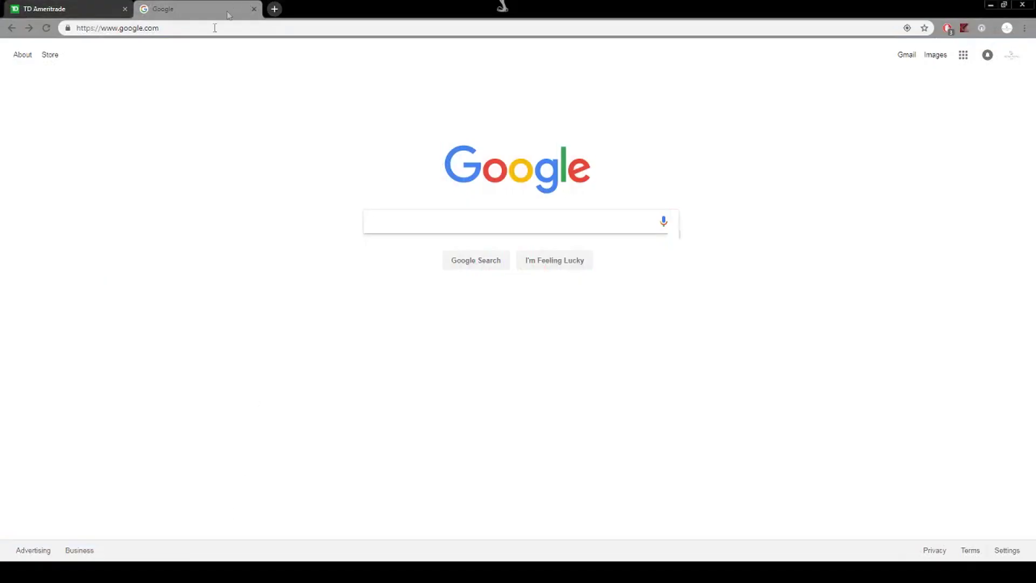
# Search Google for 'td ameritrade' and open the TD Ameritrade site from the results
pyautogui.click(421, 220)
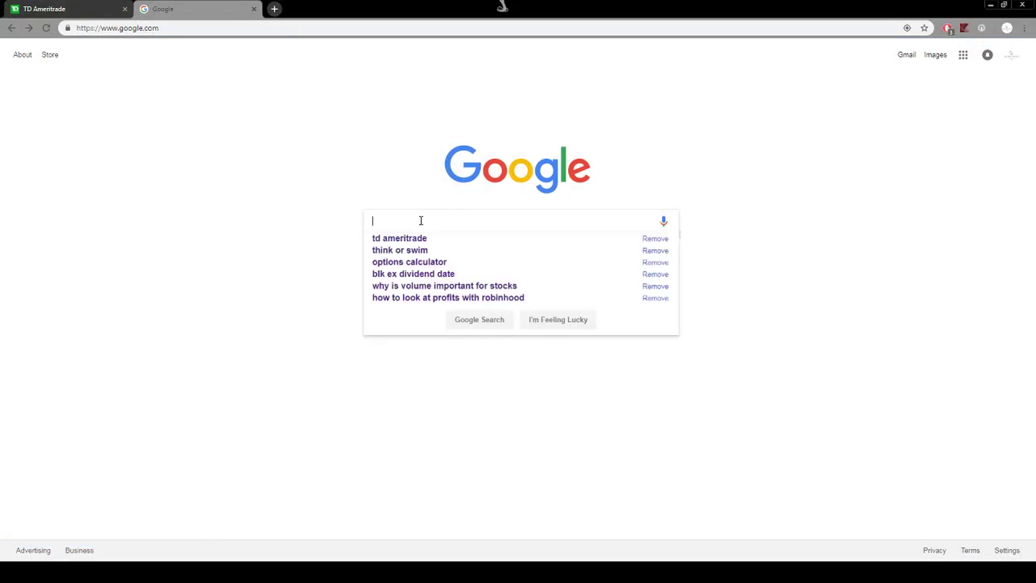
pyautogui.write('td eme')
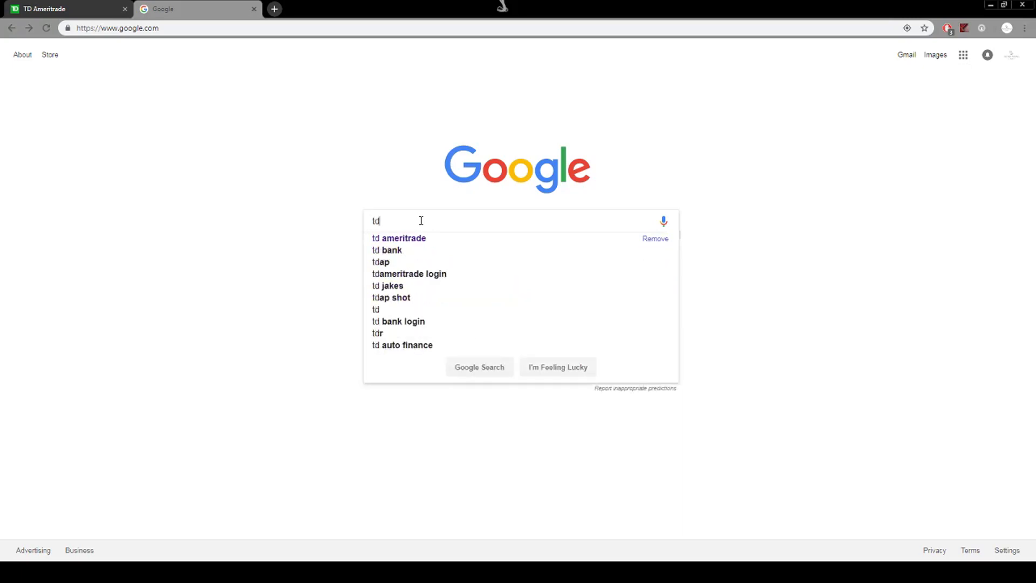
pyautogui.press('BackSpace')
pyautogui.press('BackSpace')
pyautogui.press('BackSpace')
pyautogui.write('ameri')
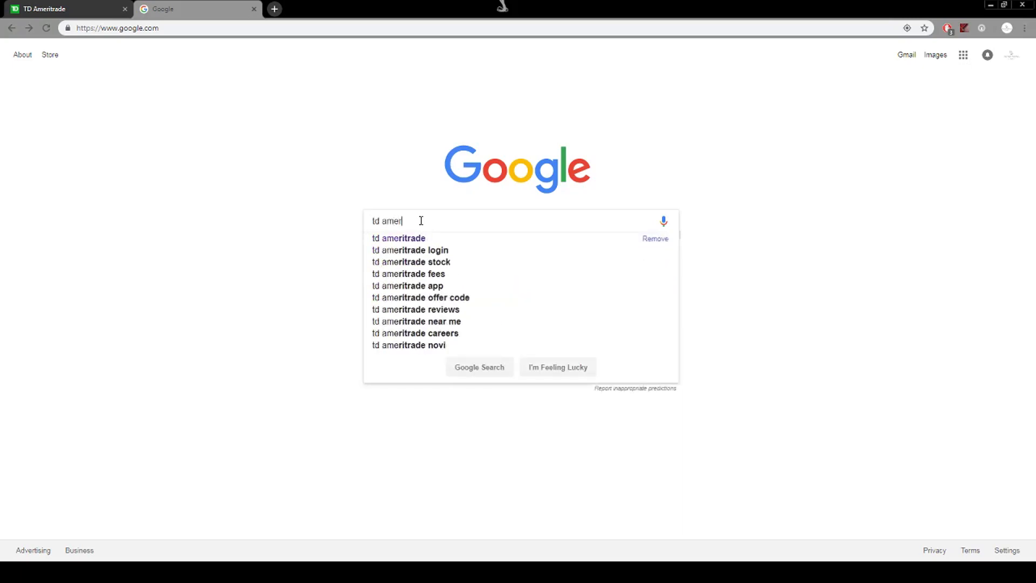
pyautogui.click(427, 238)
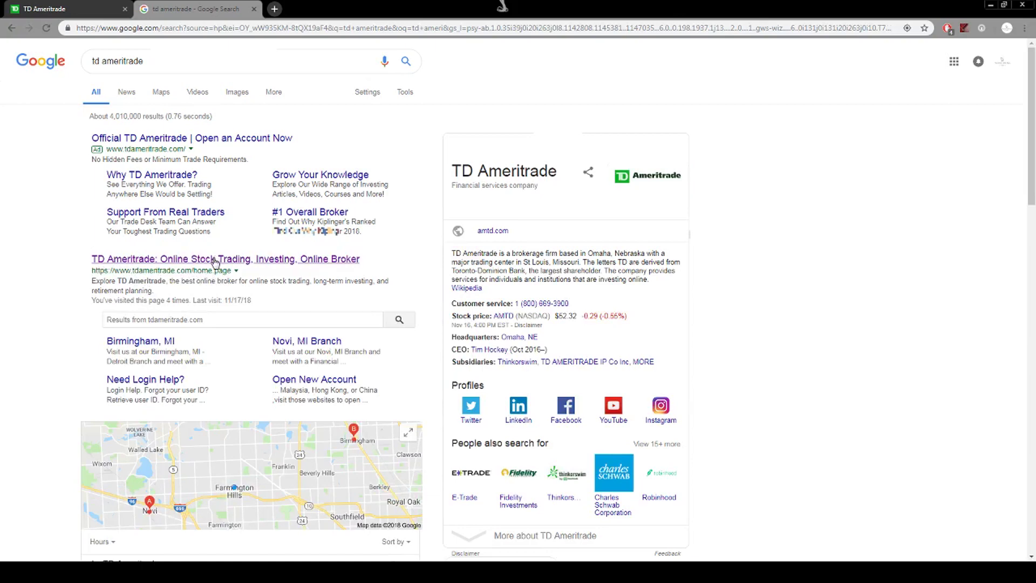
pyautogui.click(214, 260)
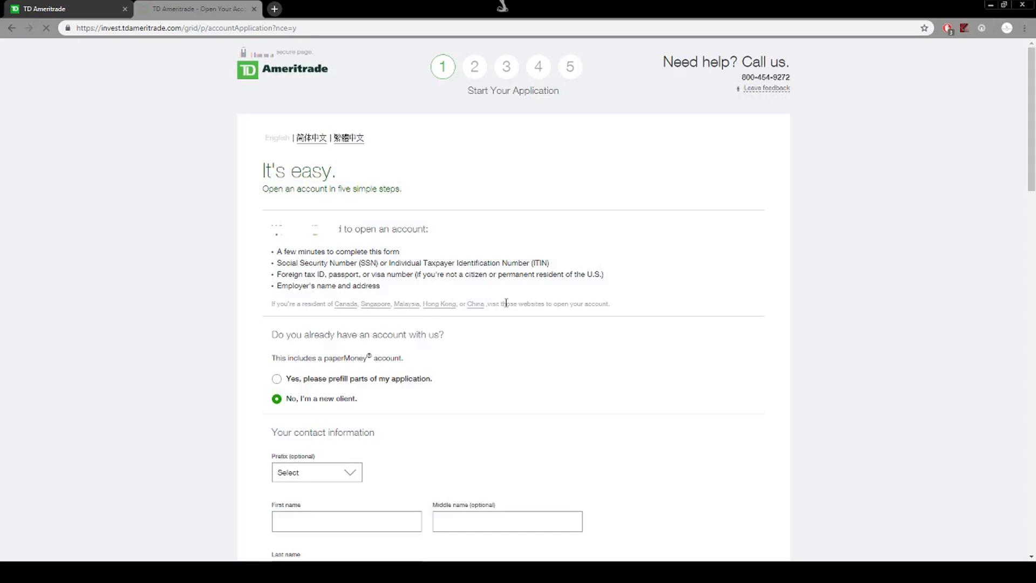
# Scroll through the new-account application, noting the SSN requirement, then go back to the home page
pyautogui.scroll(-1, 801, 292)
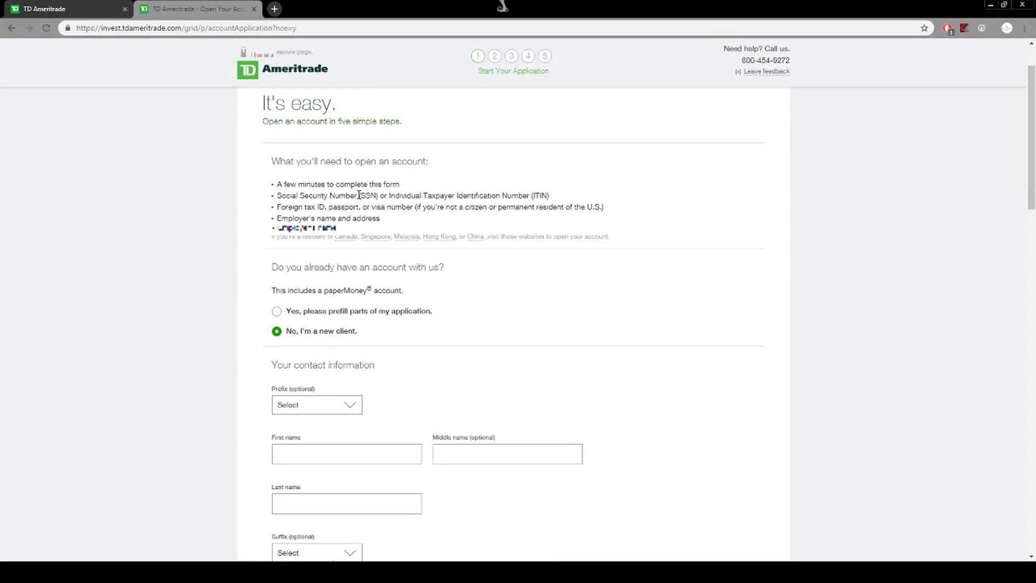
pyautogui.moveTo(359, 195); pyautogui.dragTo(377, 196)
pyautogui.click(660, 222)
pyautogui.scroll(-10, 662, 378)
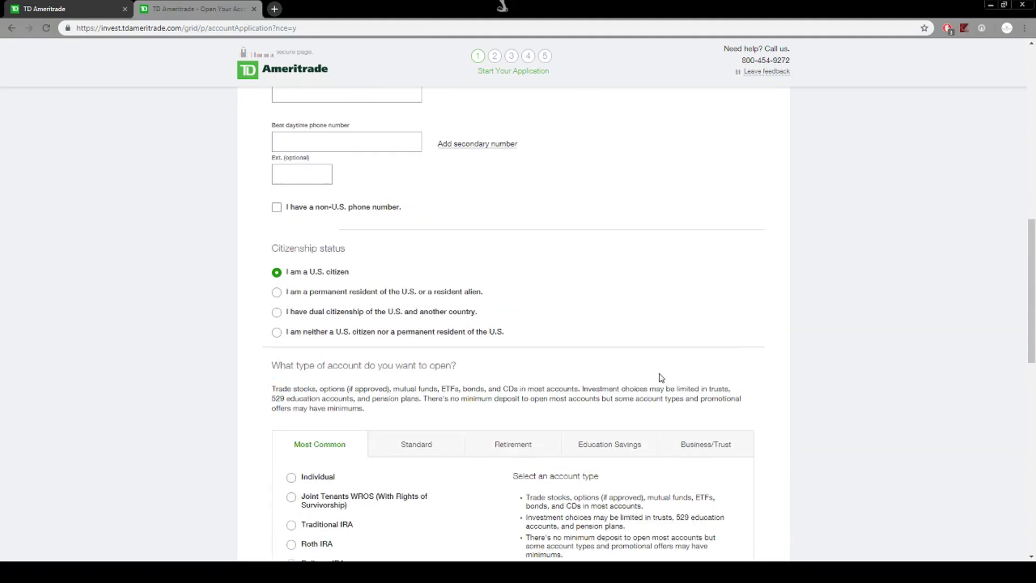
pyautogui.scroll(-7, 661, 378)
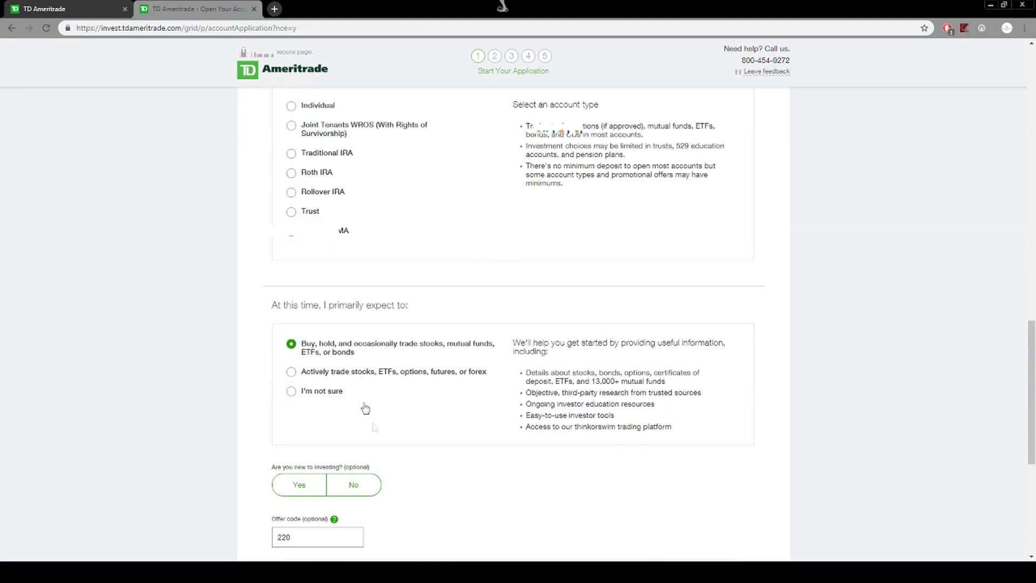
pyautogui.scroll(17, 740, 329)
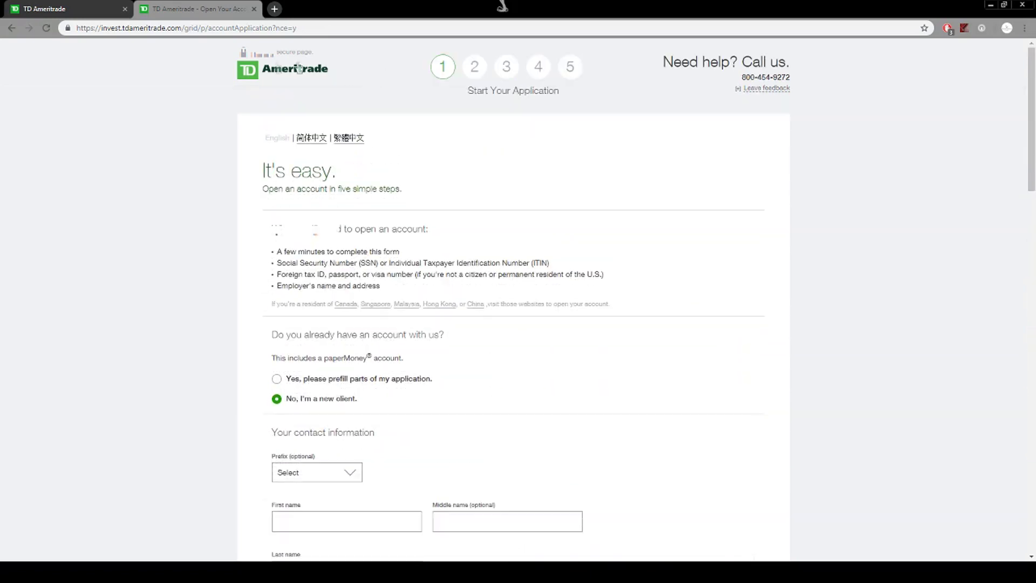
pyautogui.click(11, 30)
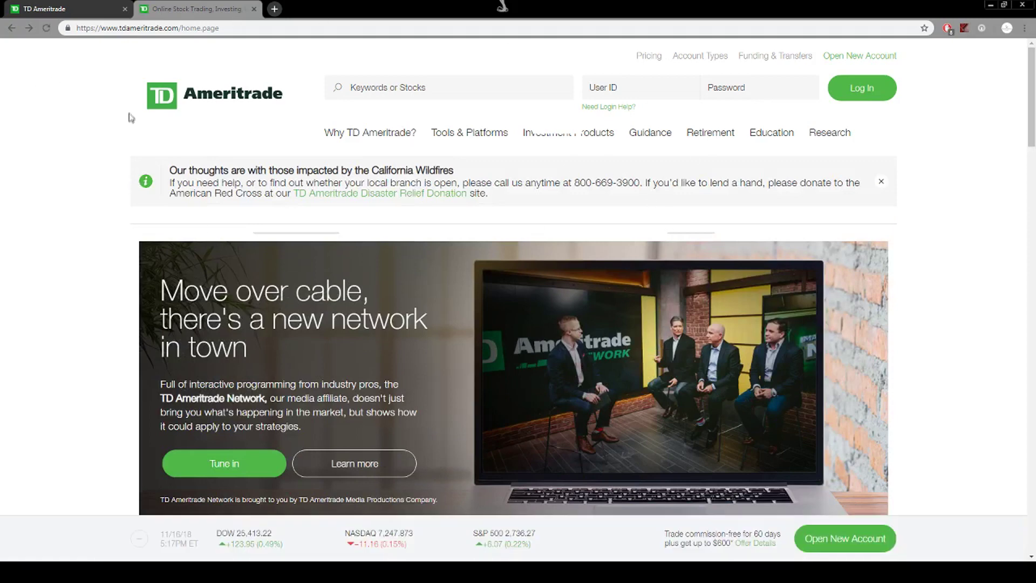
# Reopen the TD Ameritrade home page from the results and switch to the account overview tab
pyautogui.click(12, 28)
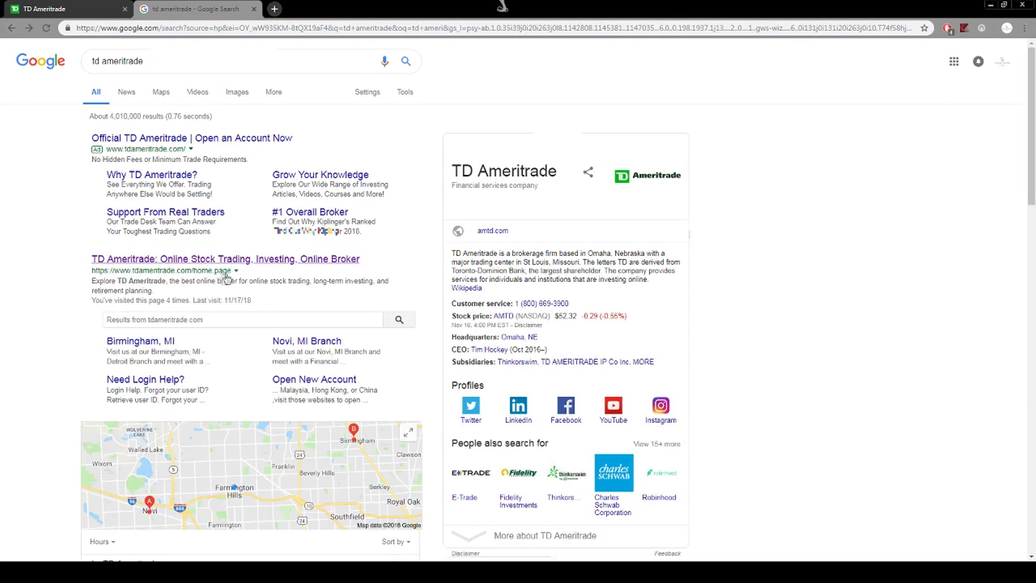
pyautogui.click(221, 260)
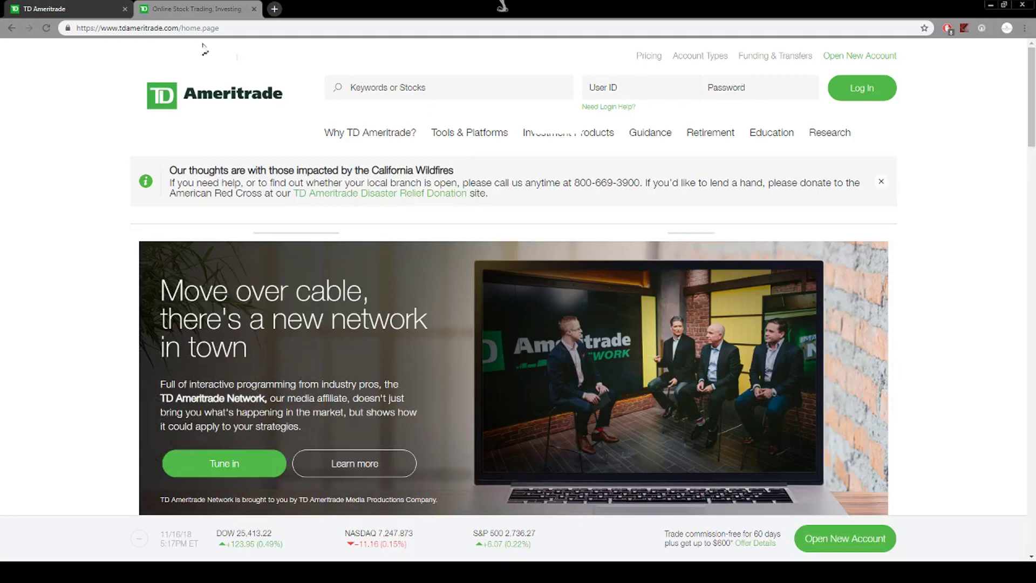
pyautogui.click(59, 8)
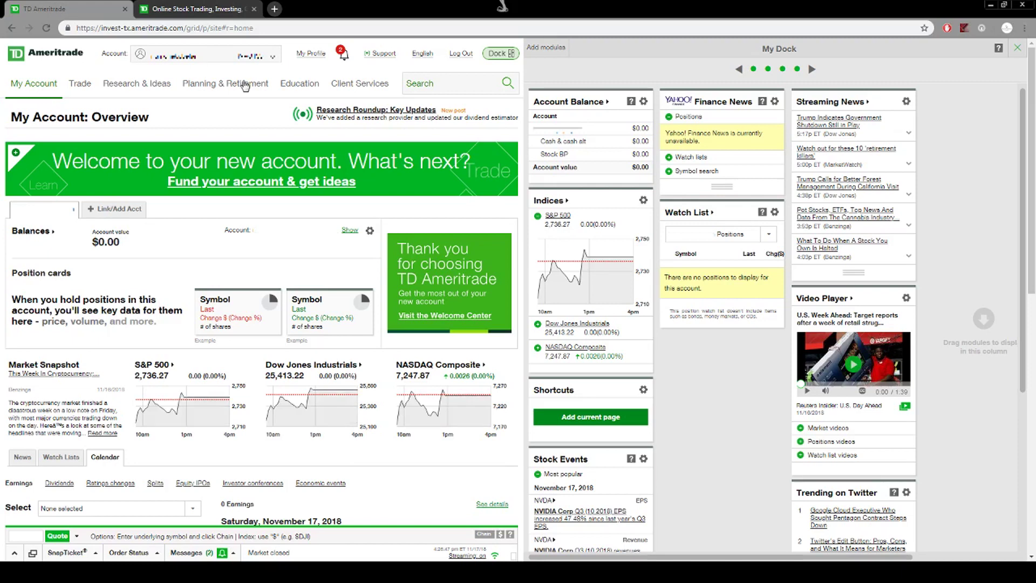
# Show the Client Services menu with its profile settings pages
pyautogui.moveTo(246, 85)
pyautogui.moveTo(101, 247)
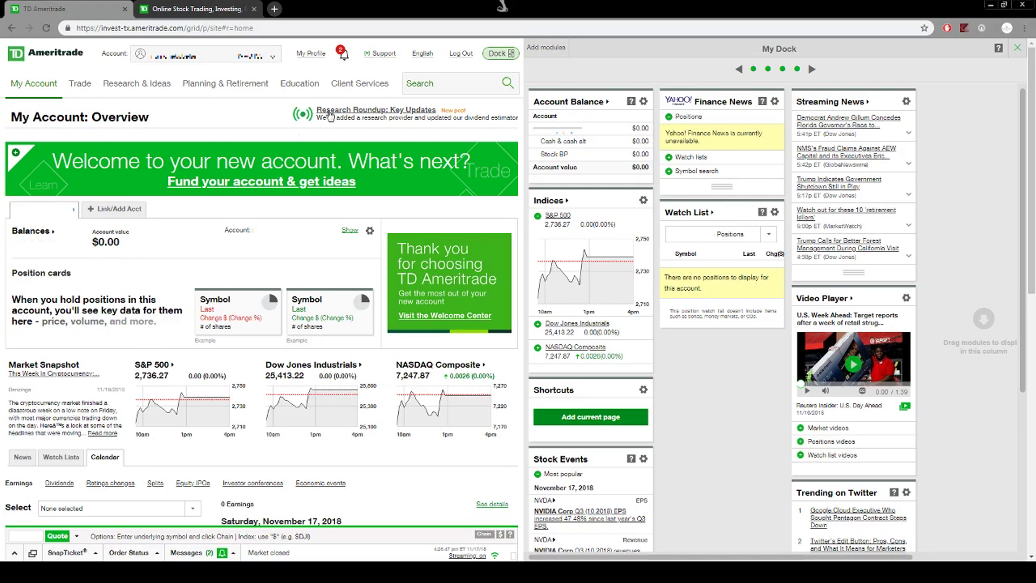
pyautogui.moveTo(360, 82)
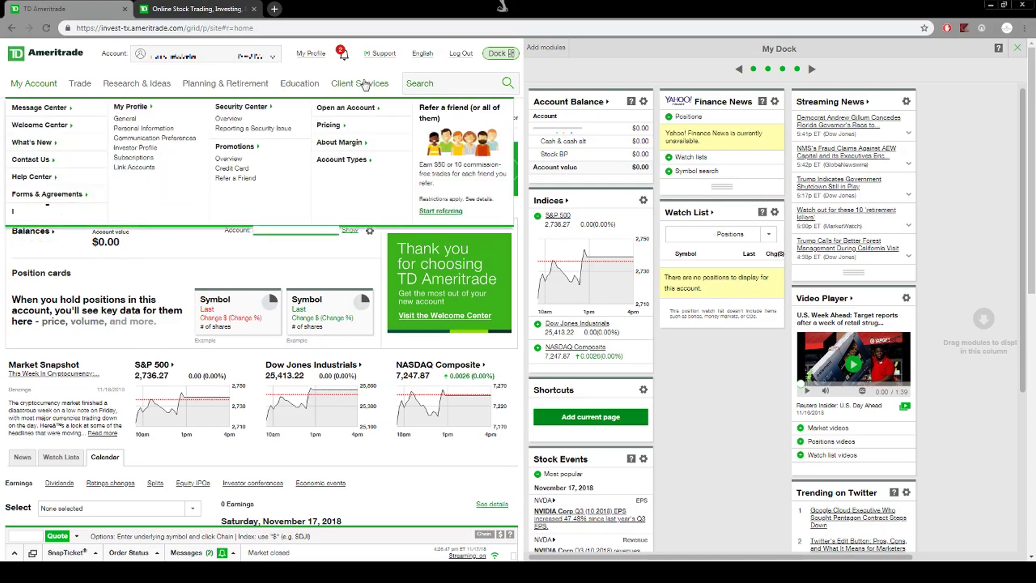
pyautogui.click(126, 119)
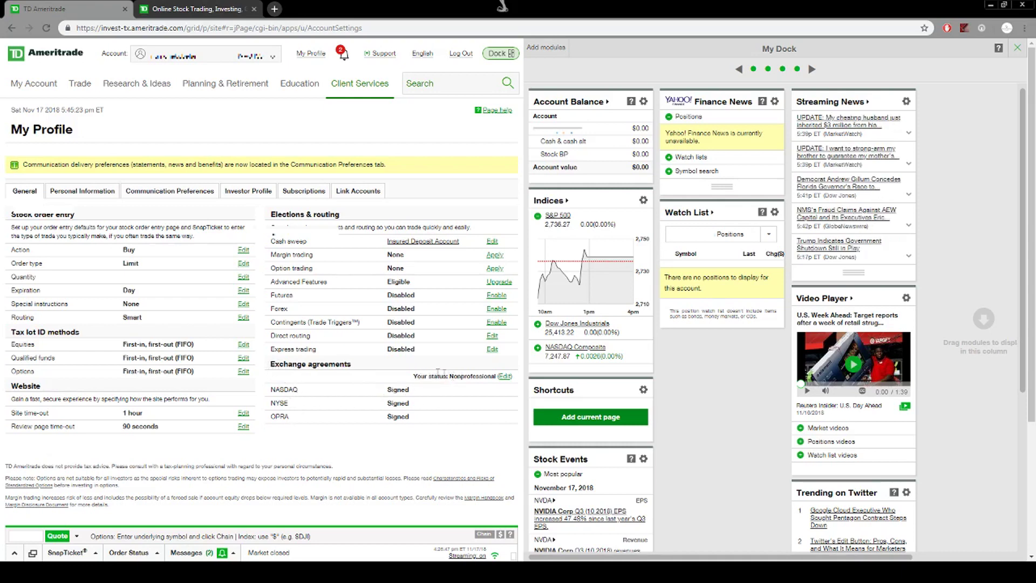
pyautogui.moveTo(414, 377); pyautogui.dragTo(445, 377)
pyautogui.click(448, 378)
pyautogui.moveTo(452, 376); pyautogui.dragTo(495, 378)
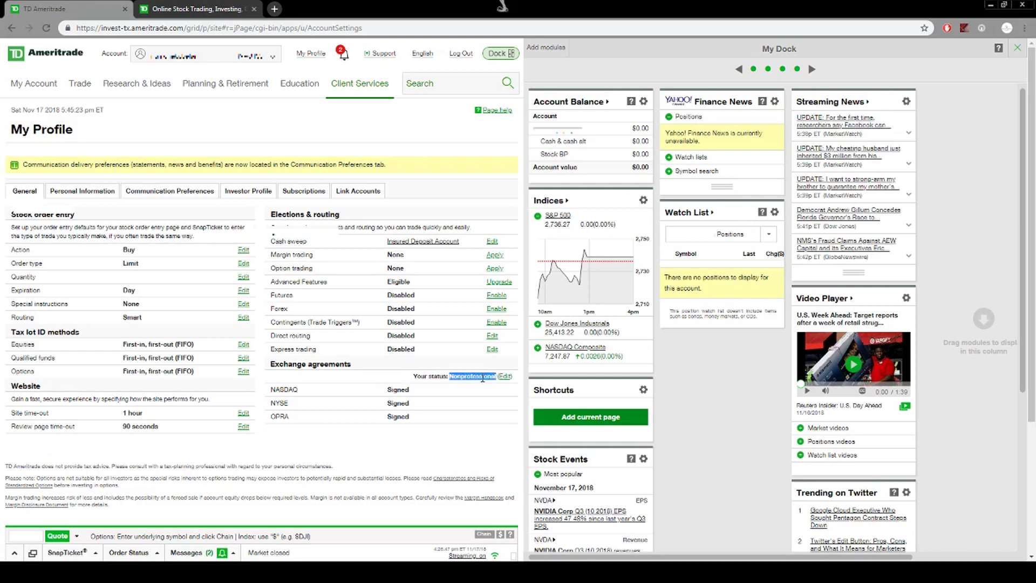
pyautogui.click(446, 388)
pyautogui.moveTo(451, 376); pyautogui.dragTo(489, 379)
pyautogui.click(467, 387)
pyautogui.moveTo(450, 376); pyautogui.dragTo(495, 377)
pyautogui.moveTo(270, 390); pyautogui.dragTo(295, 419)
pyautogui.click(299, 420)
pyautogui.moveTo(410, 420); pyautogui.dragTo(272, 390)
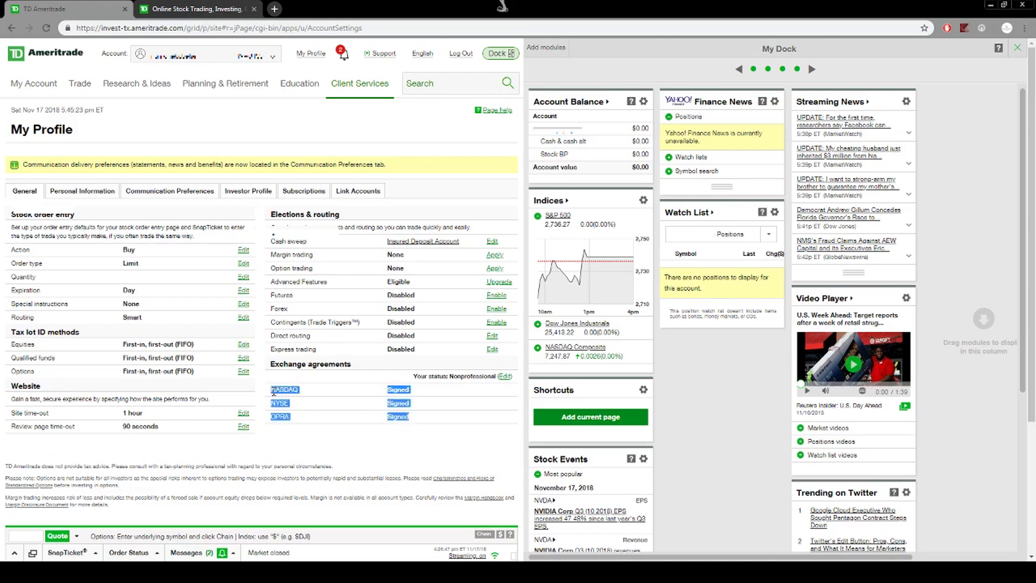
pyautogui.click(399, 392)
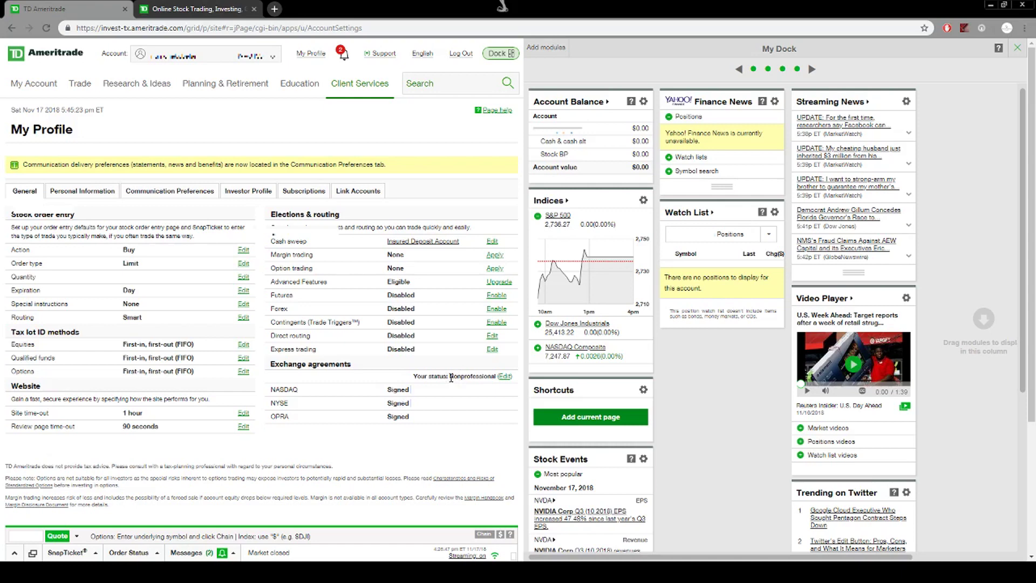
pyautogui.moveTo(451, 377); pyautogui.dragTo(497, 383)
pyautogui.click(479, 400)
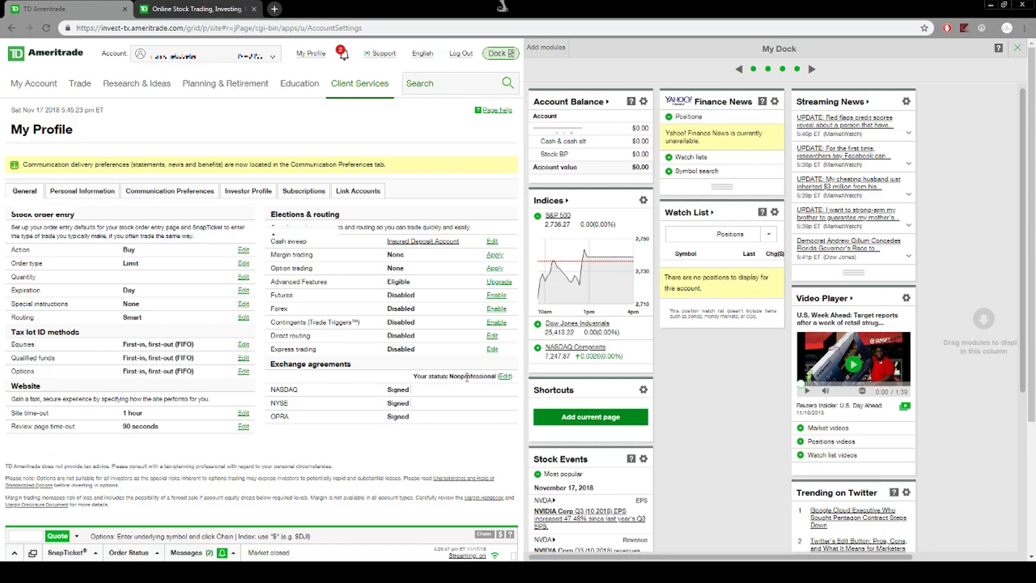
# Return to the account overview, then view the Subscriptions list under My Profile's General settings
pyautogui.moveTo(45, 85)
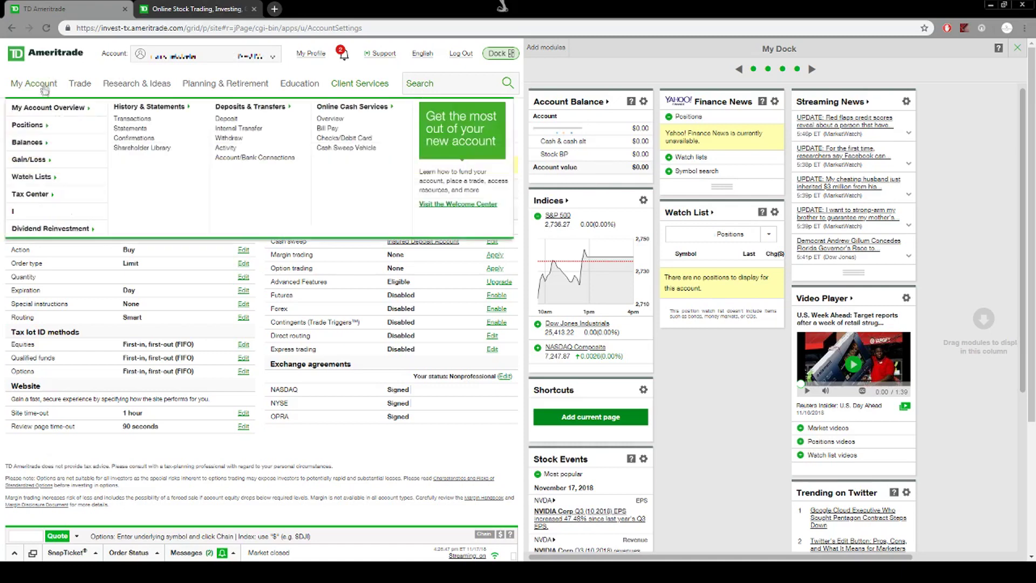
pyautogui.click(47, 110)
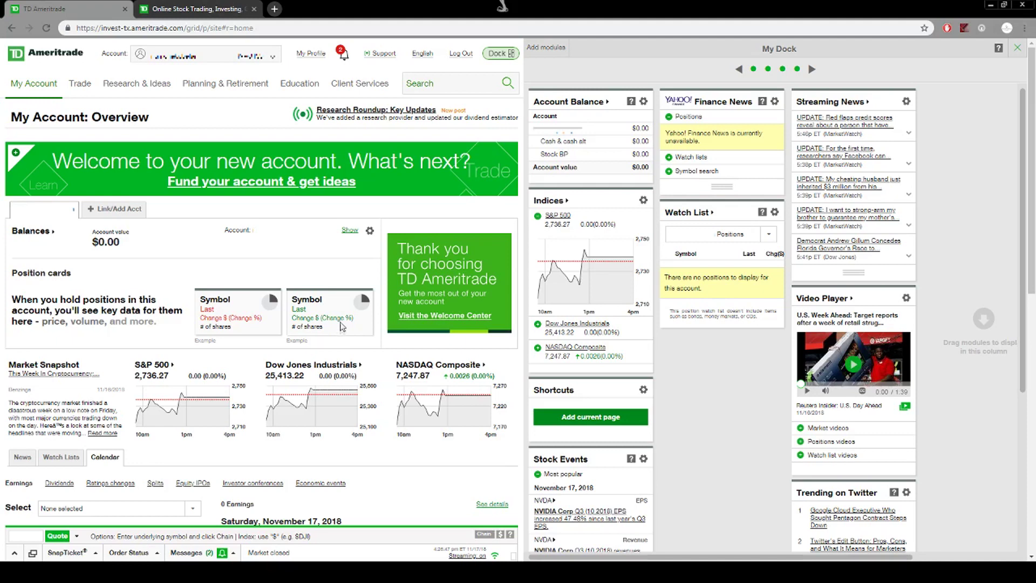
pyautogui.moveTo(362, 87)
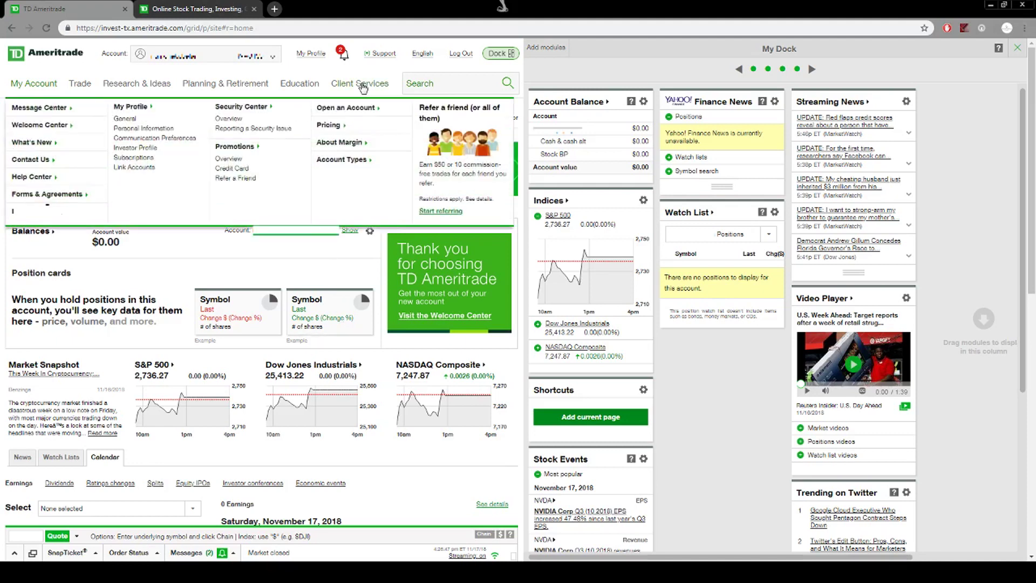
pyautogui.click(129, 120)
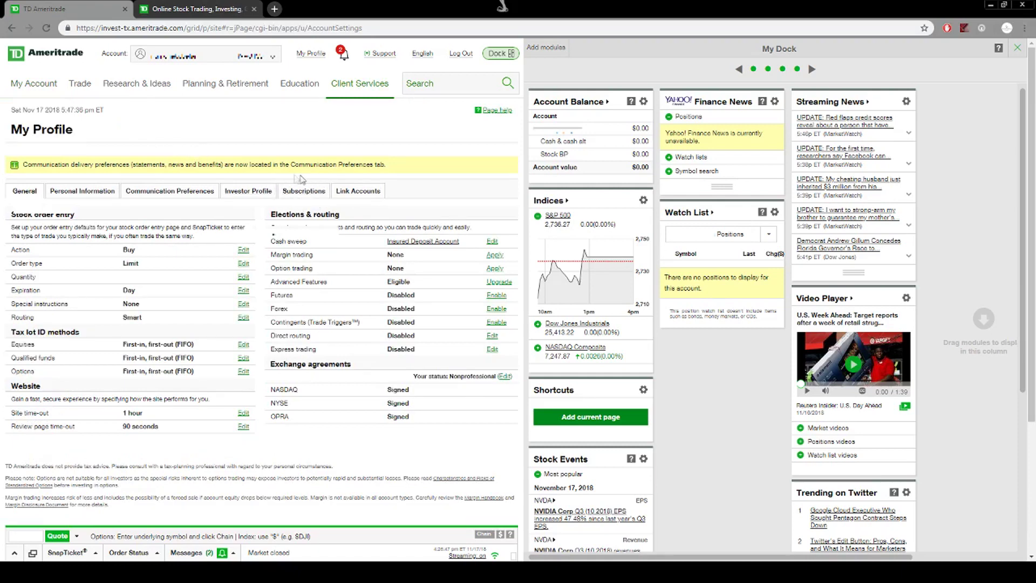
pyautogui.click(303, 192)
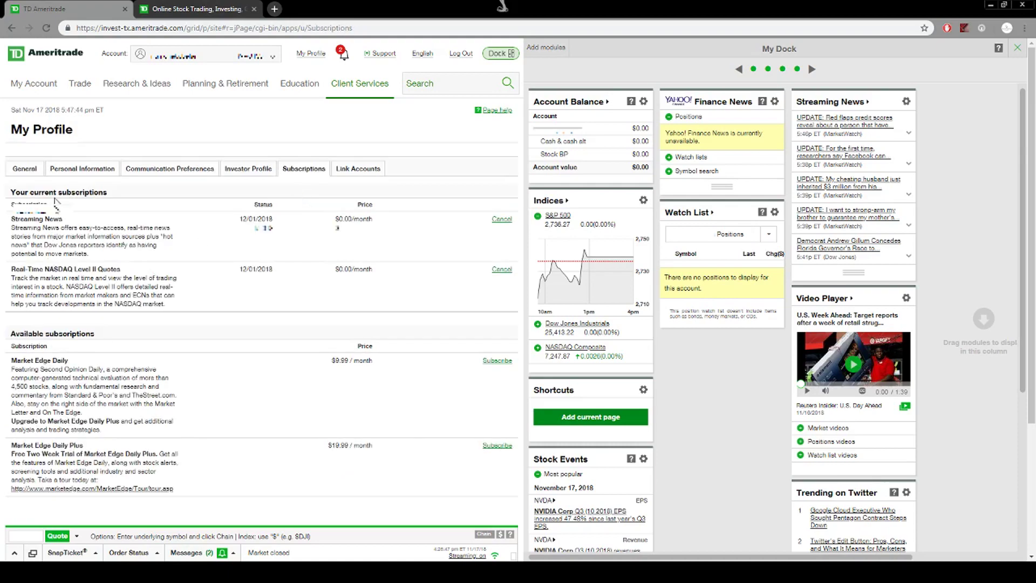
pyautogui.scroll(-3, 108, 329)
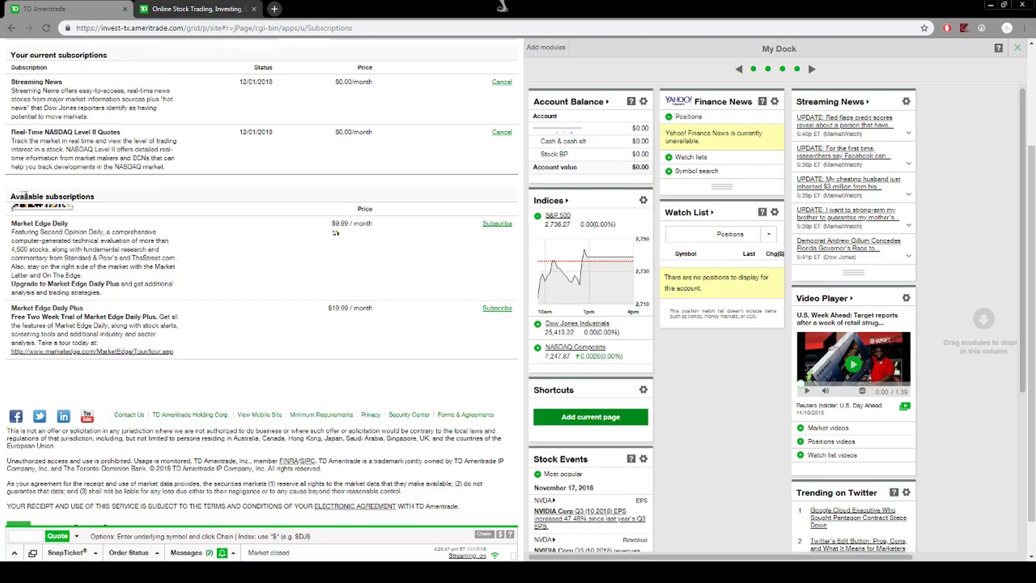
pyautogui.moveTo(11, 197); pyautogui.dragTo(103, 204)
pyautogui.click(78, 196)
pyautogui.scroll(3, 67, 196)
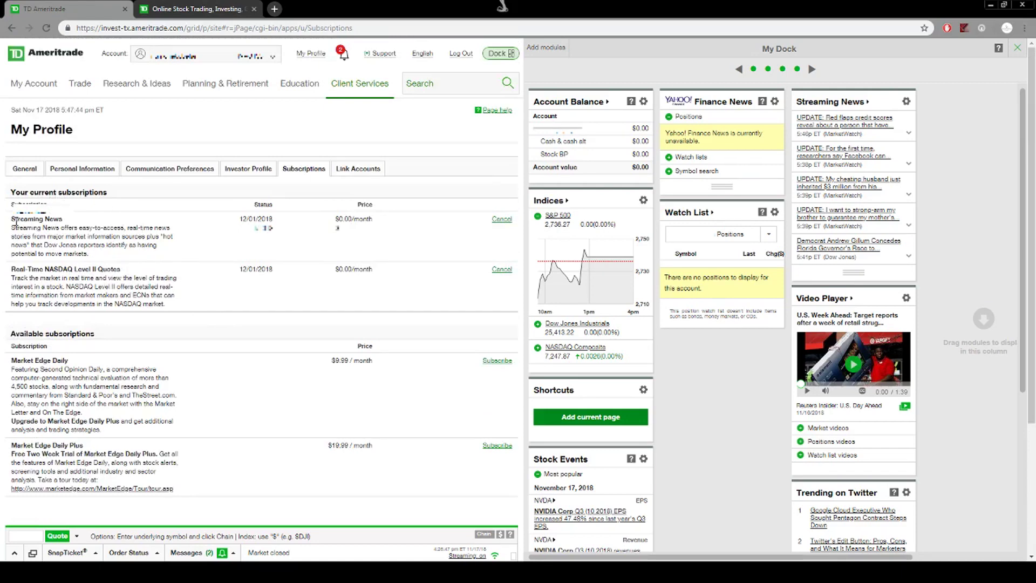
pyautogui.moveTo(12, 221); pyautogui.dragTo(56, 229)
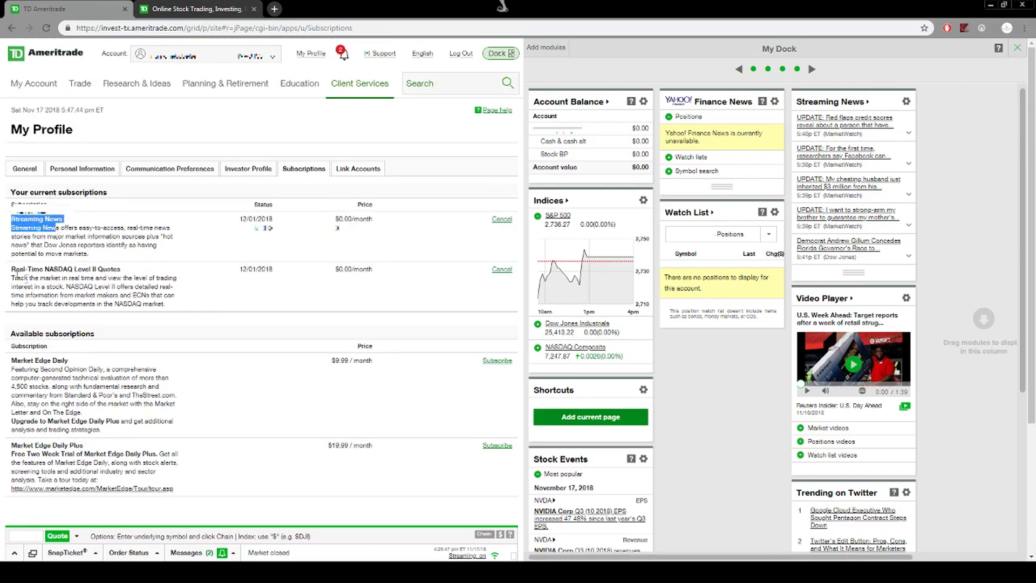
pyautogui.moveTo(11, 271); pyautogui.dragTo(125, 272)
pyautogui.click(127, 273)
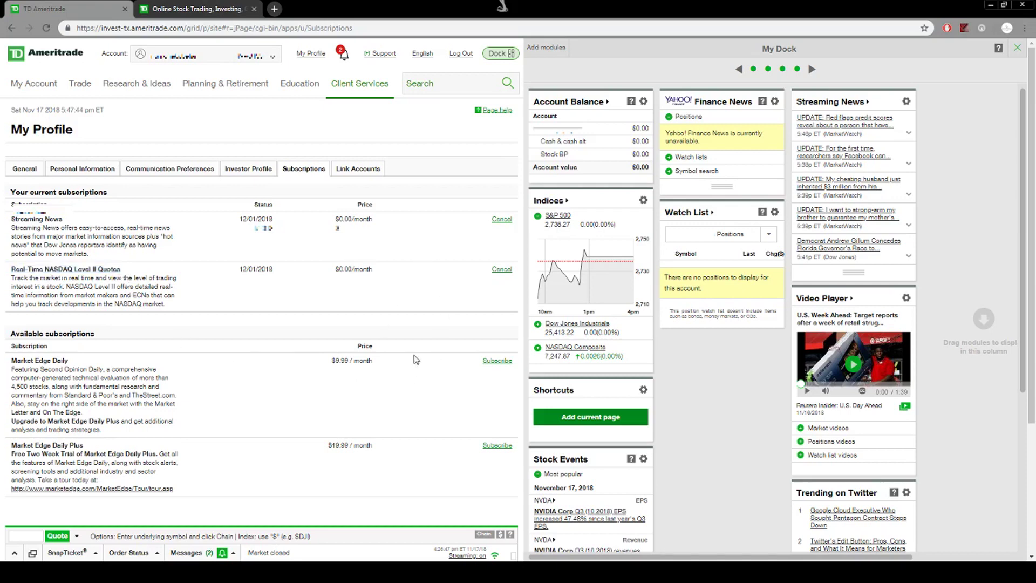
pyautogui.moveTo(381, 271); pyautogui.dragTo(342, 267)
pyautogui.moveTo(373, 219); pyautogui.dragTo(336, 220)
pyautogui.moveTo(381, 275); pyautogui.dragTo(340, 279)
pyautogui.moveTo(11, 194); pyautogui.dragTo(112, 194)
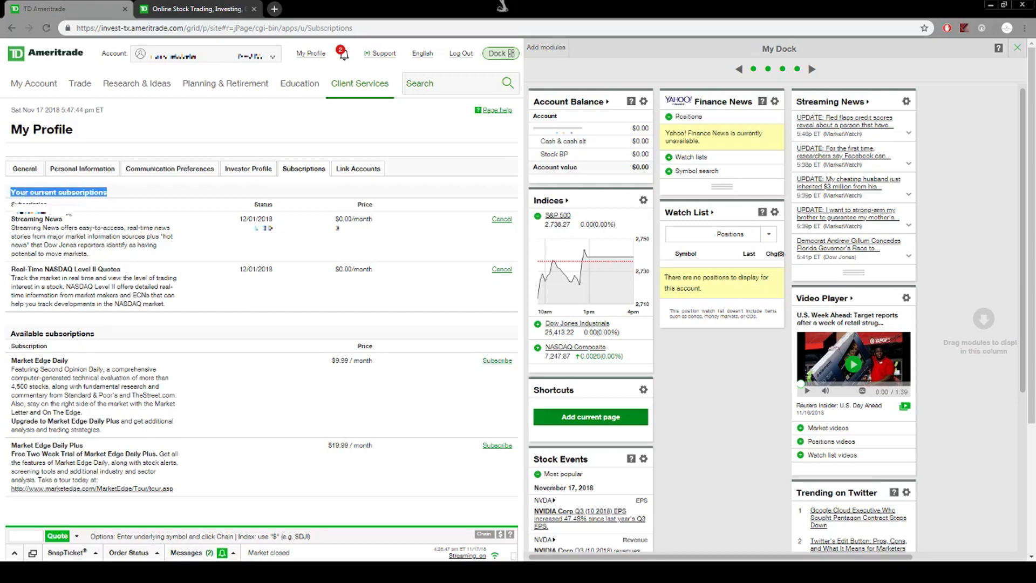
pyautogui.click(108, 218)
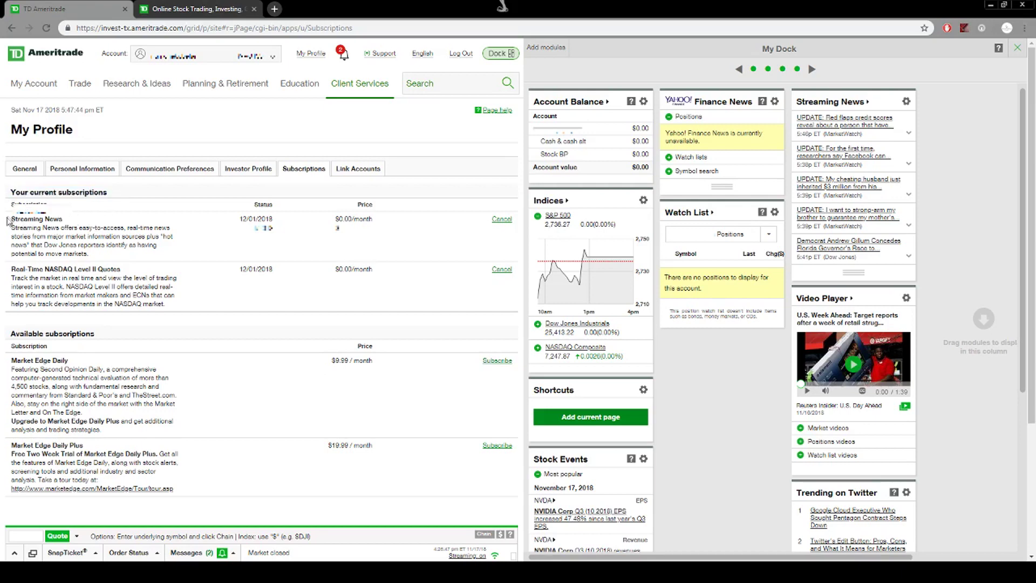
pyautogui.moveTo(12, 218); pyautogui.dragTo(63, 219)
pyautogui.moveTo(11, 269); pyautogui.dragTo(120, 269)
pyautogui.click(121, 271)
pyautogui.moveTo(63, 219); pyautogui.dragTo(14, 220)
pyautogui.moveTo(122, 269); pyautogui.dragTo(20, 269)
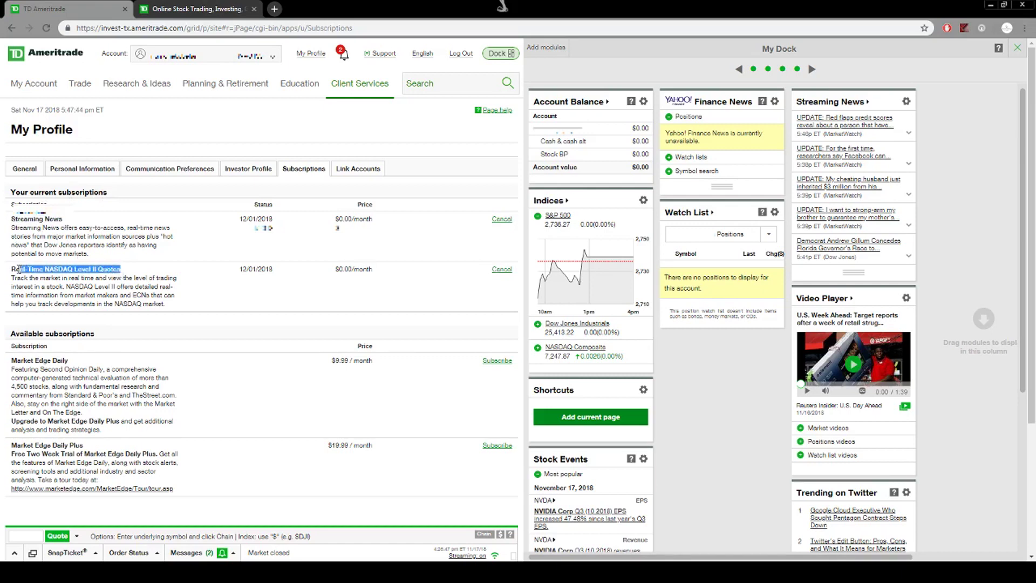
pyautogui.click(126, 274)
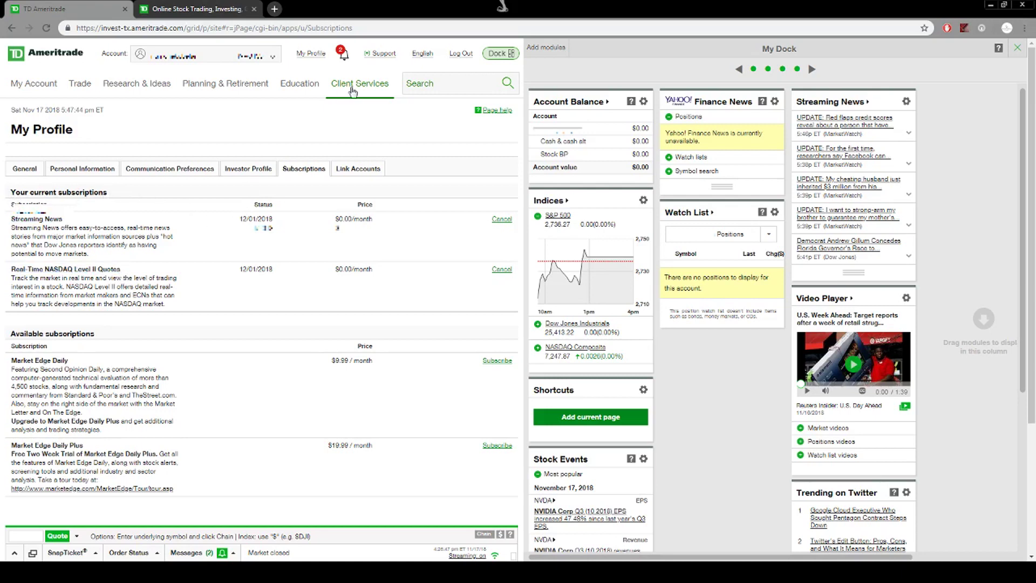
# Open the thinkorswim page from Trade's Trading Platforms menu
pyautogui.moveTo(82, 87)
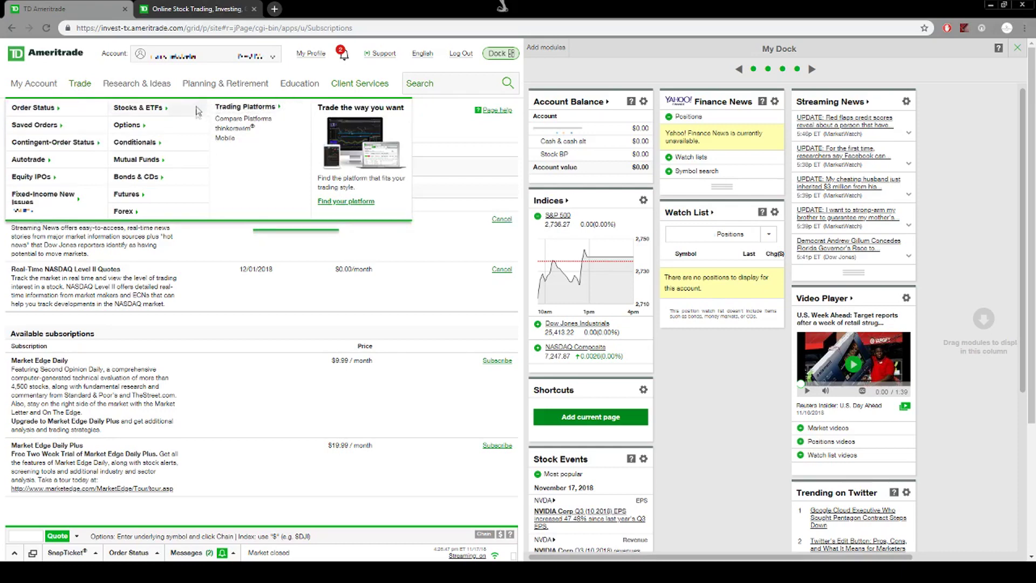
pyautogui.click(234, 130)
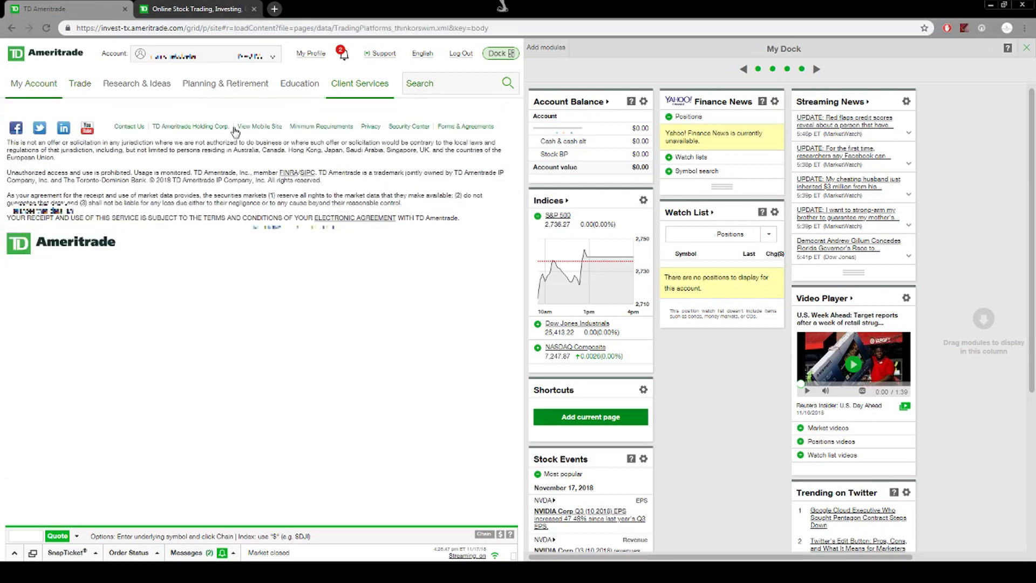